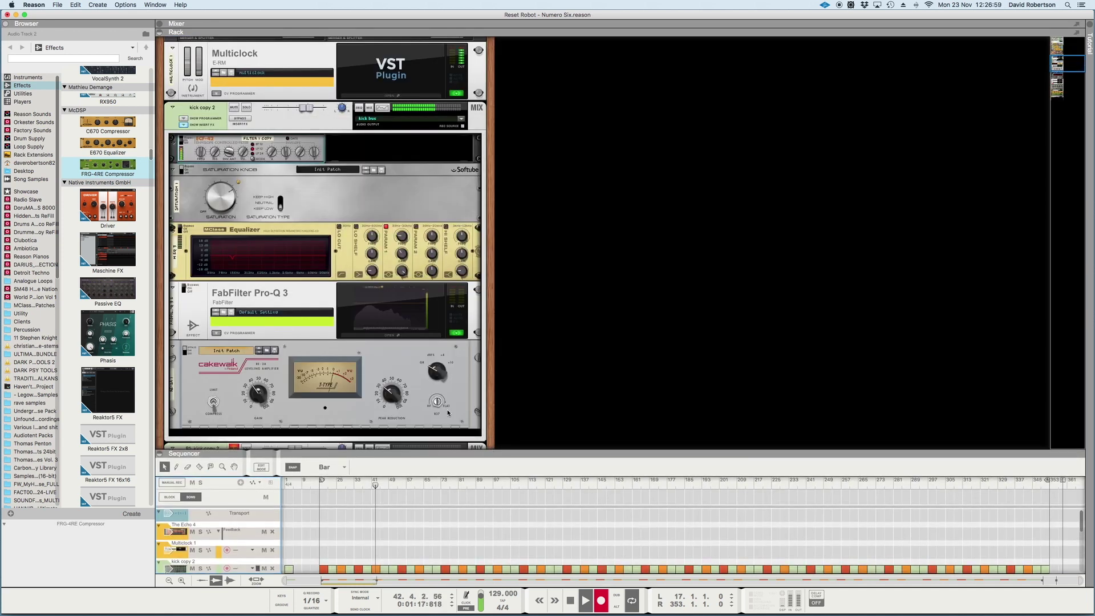
- Enlarge the sequencer area until both recording audio tracks fit below the rack
scroll(284, 285, down, 3)
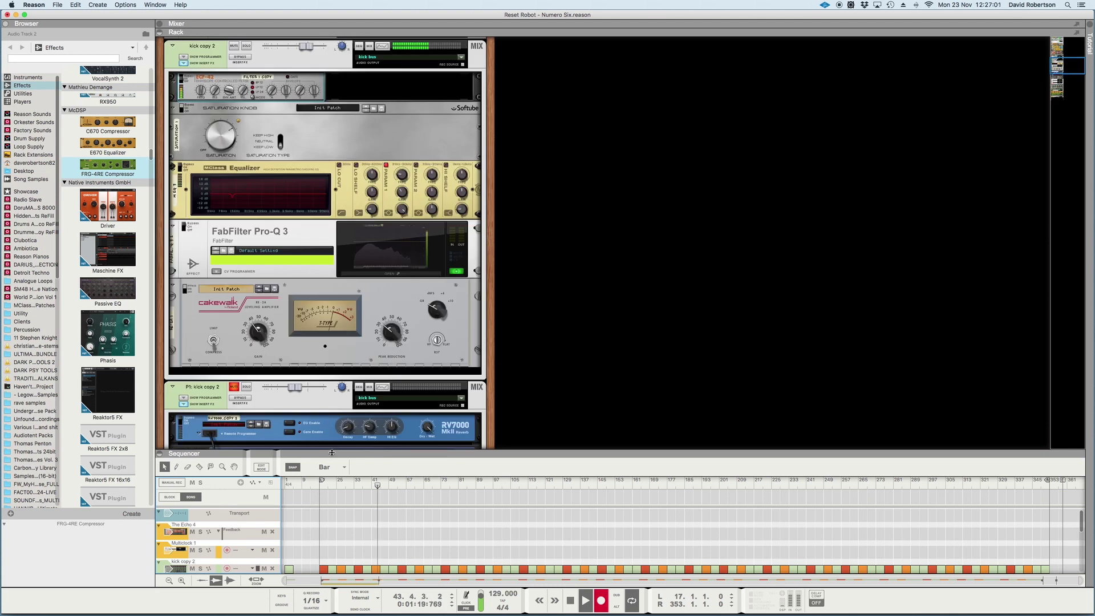
drag(331, 452, 331, 372)
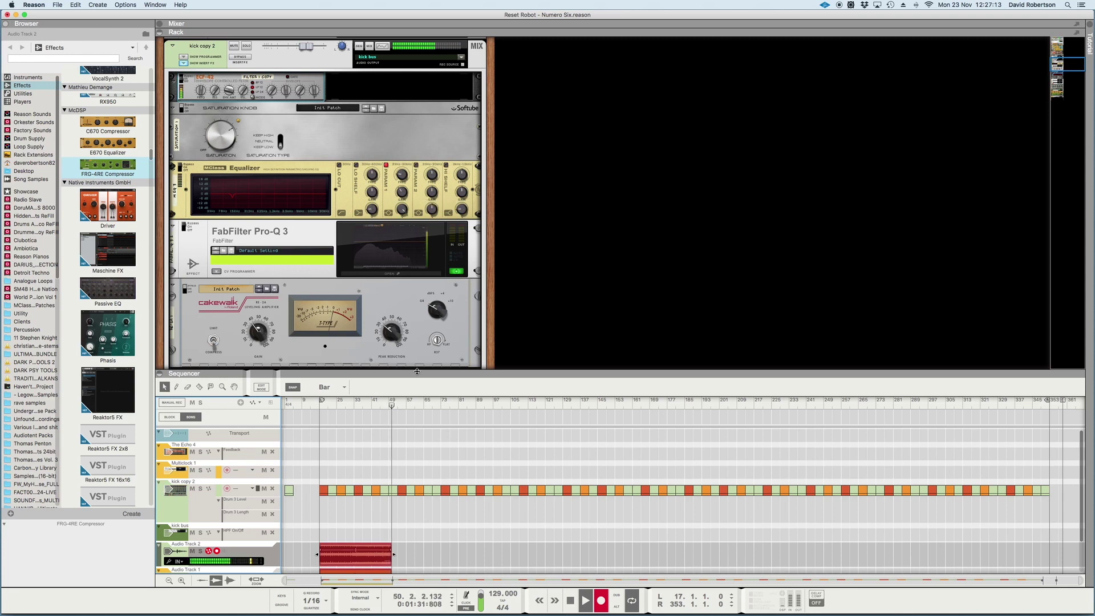
drag(382, 371, 410, 337)
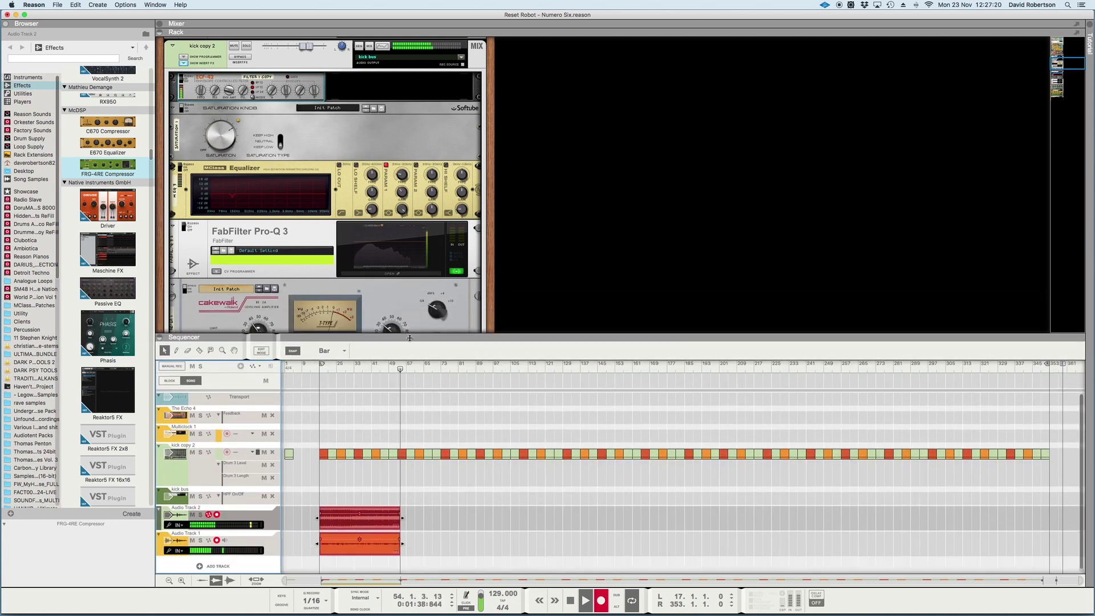
- Switch on the Saturation Knob and the MClass Equalizer on the kick channel, and adjust the equalizer's Param 1 band
click(182, 109)
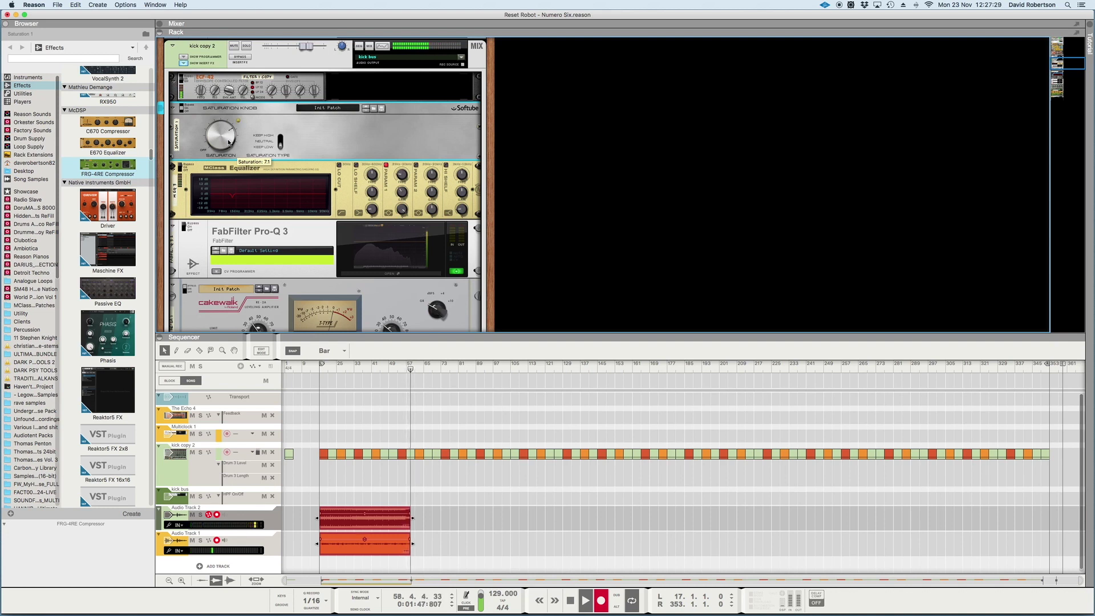
click(182, 167)
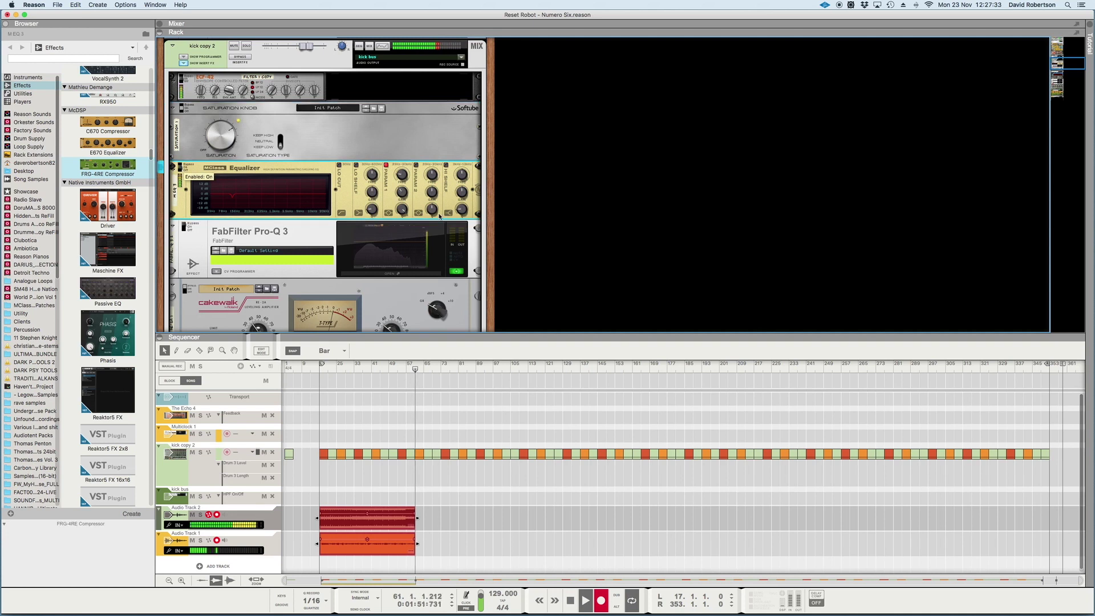
mouse_move(401, 192)
mouse_down()
mouse_move(381, 132)
mouse_move(391, 183)
mouse_up()
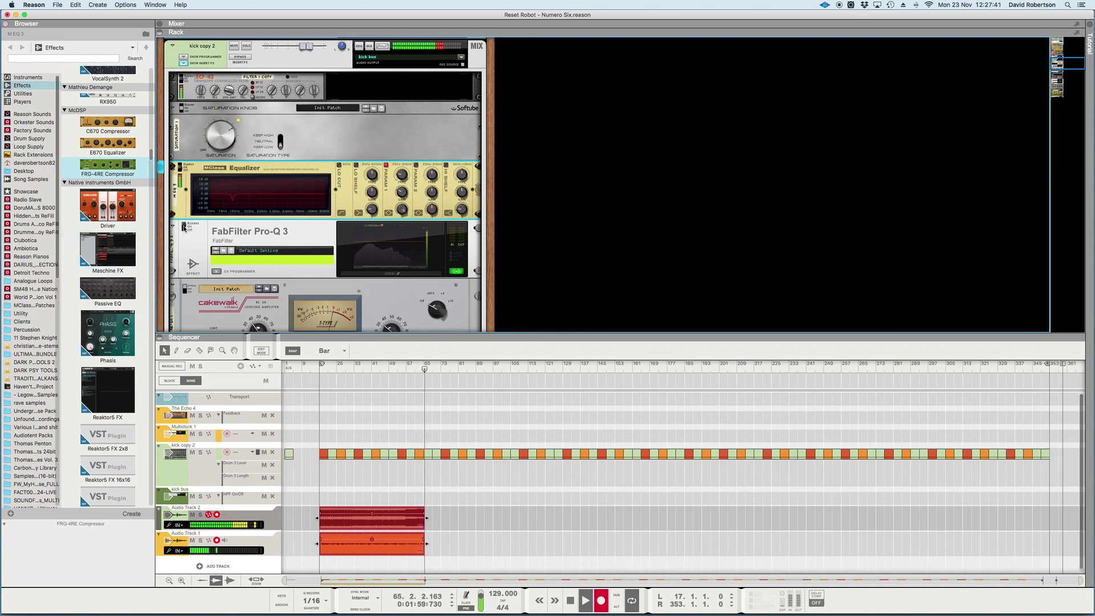
- Move the low-cut band of the kick channel's FabFilter Pro-Q 3 to about 30 Hz and close the plugin window
click(380, 260)
click(381, 260)
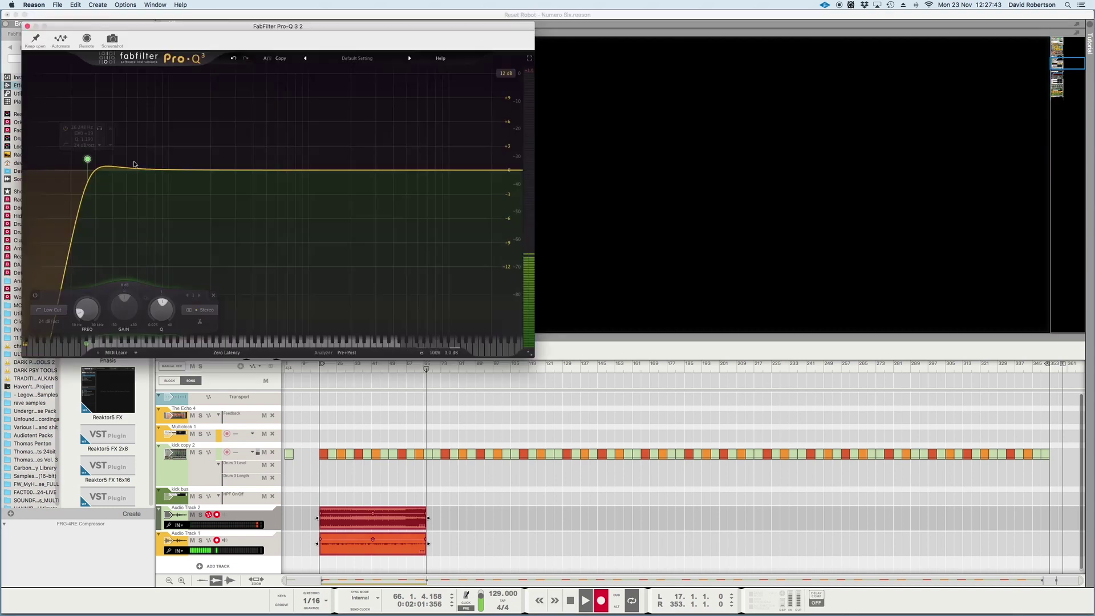
drag(87, 166, 95, 165)
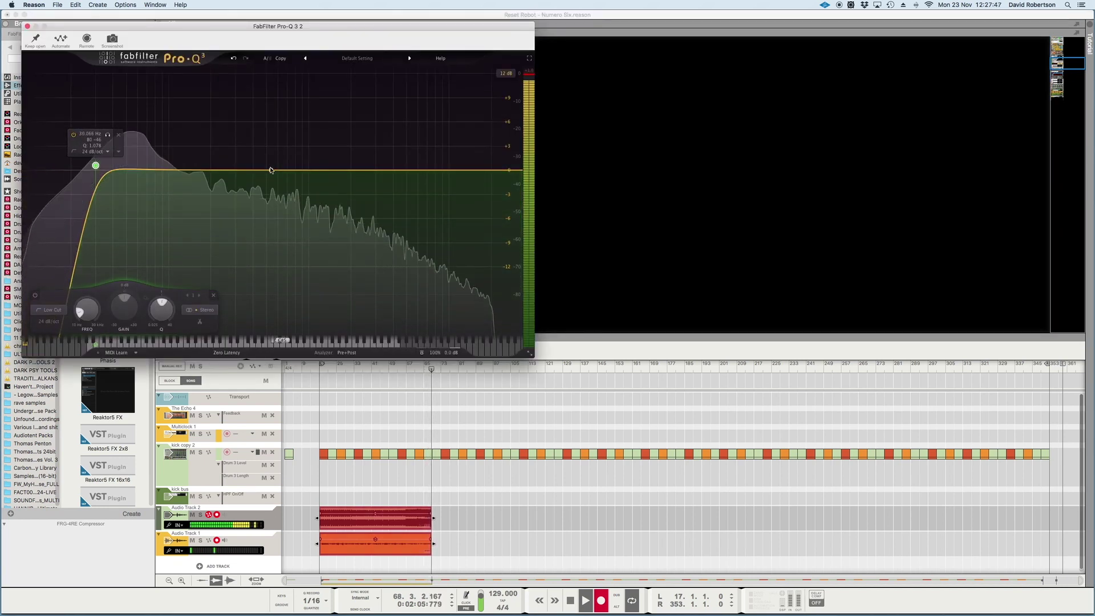
drag(268, 170, 201, 171)
scroll(201, 216, down, 5)
scroll(199, 145, up, 8)
click(27, 26)
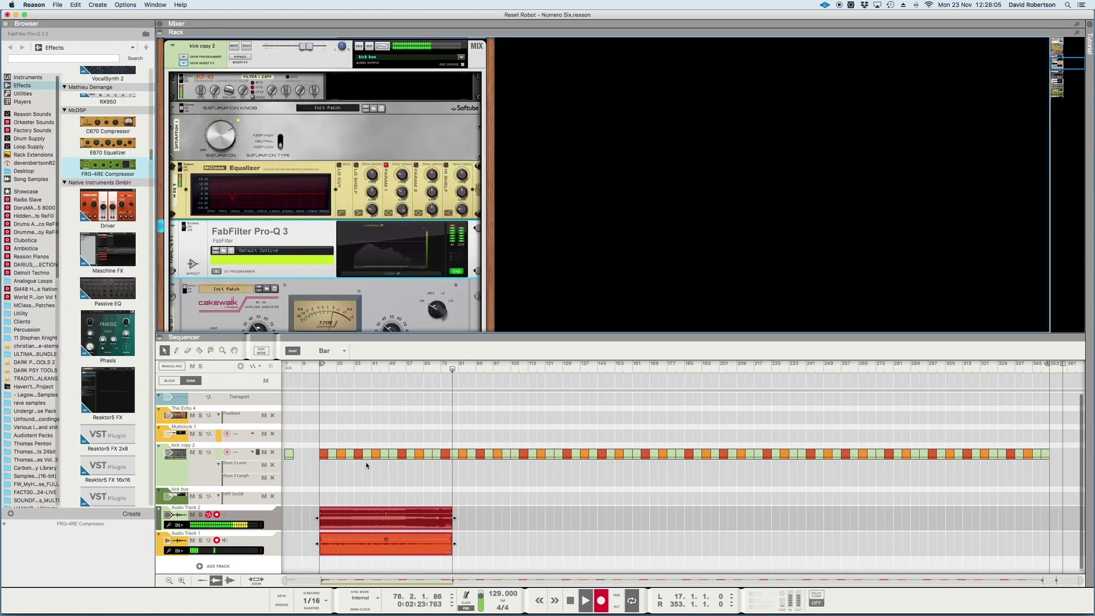
- Make room for the whole Cakewalk leveling amplifier in the rack and compare the kick with it bypassed and switched on
drag(212, 336, 211, 387)
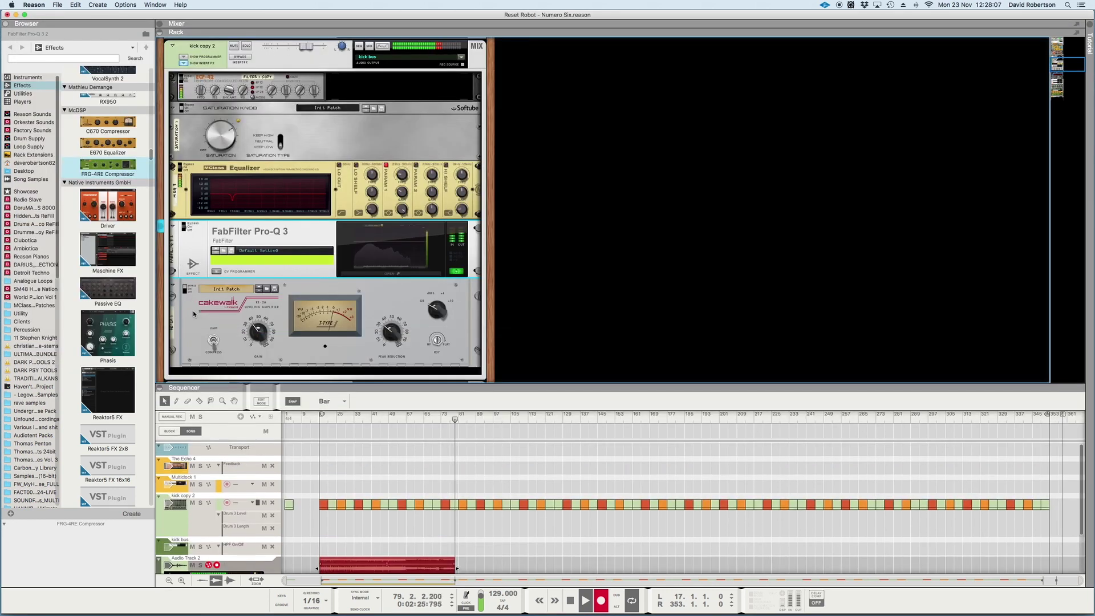
click(187, 290)
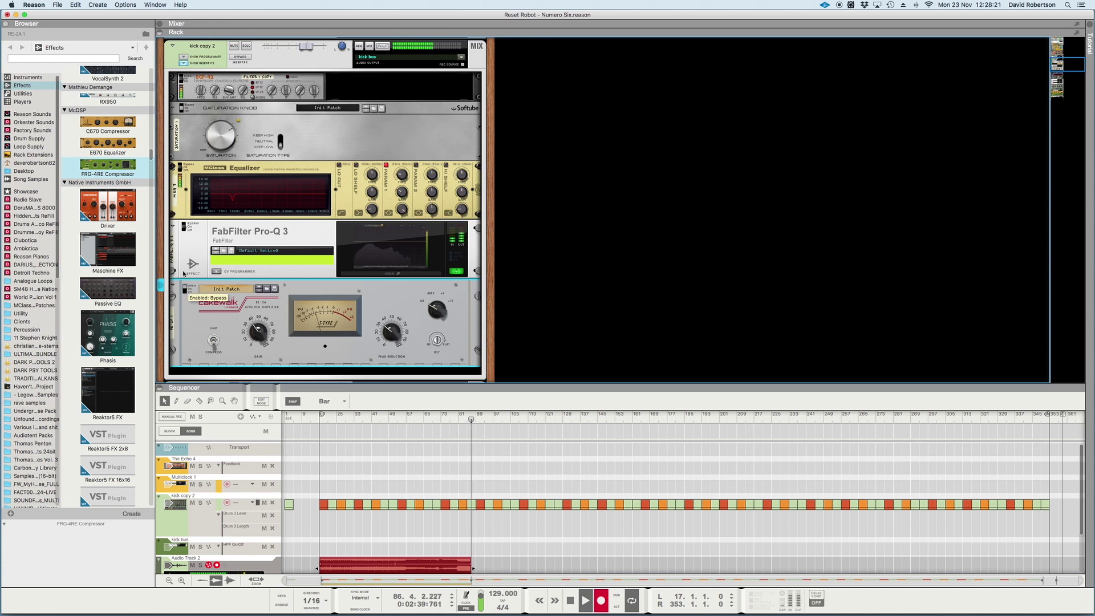
click(188, 290)
- Unmute the parallel channel "P1: kick copy 2"
scroll(294, 303, down, 5)
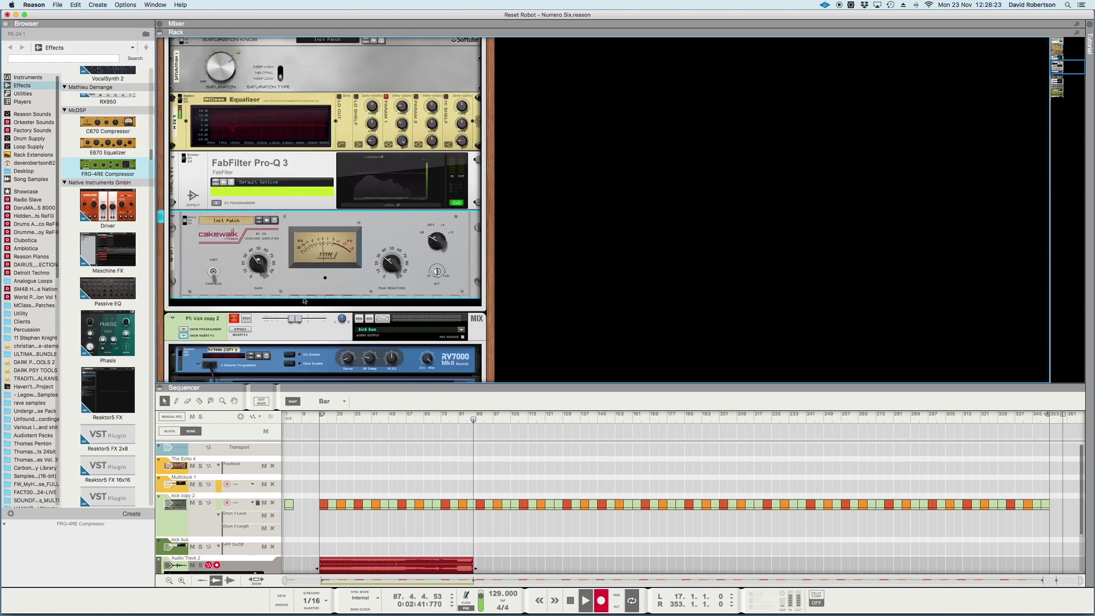
scroll(248, 274, down, 3)
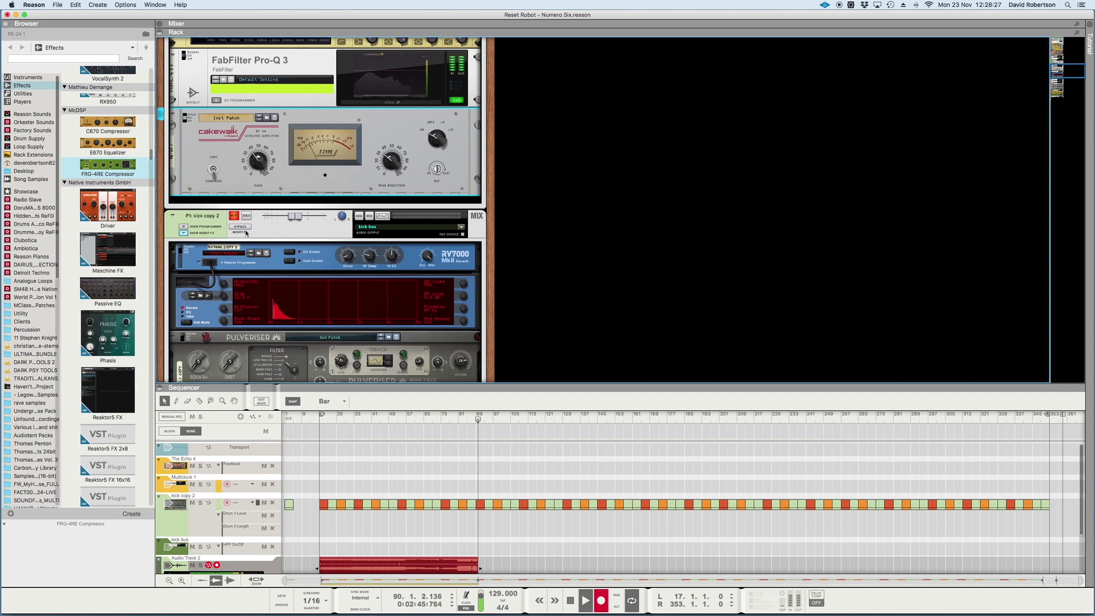
scroll(249, 236, down, 5)
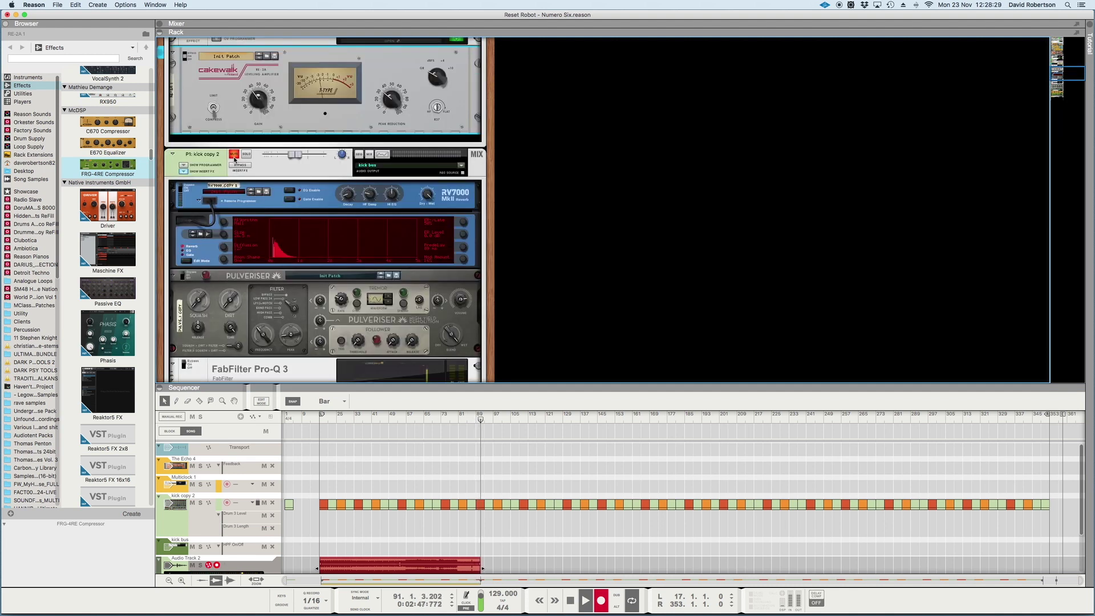
click(235, 157)
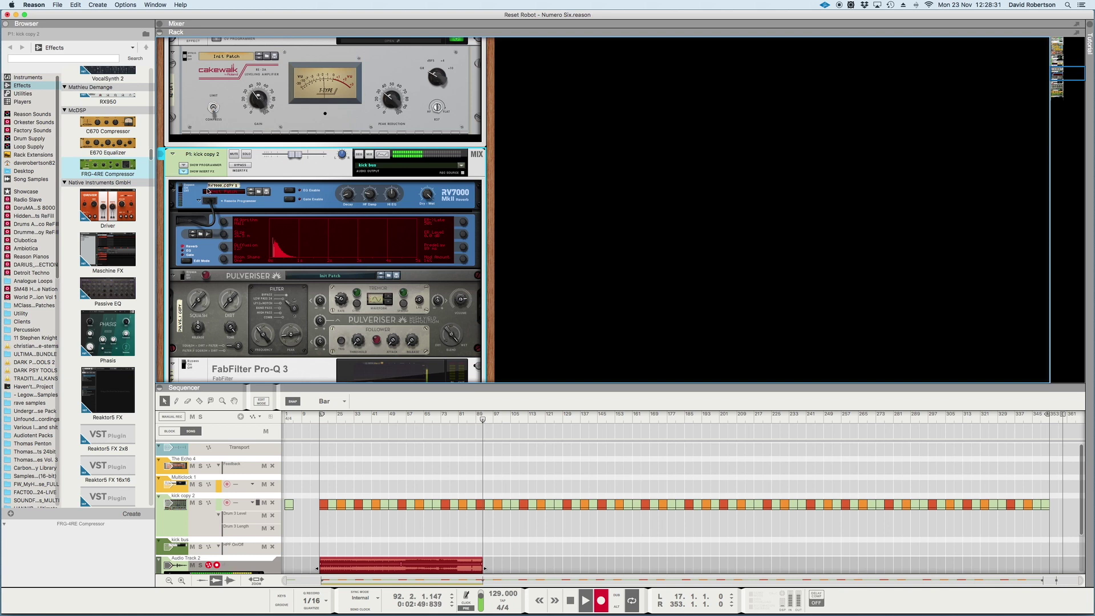
- Switch on the RV7000 reverb and the Pulveriser on the parallel kick channel
click(180, 188)
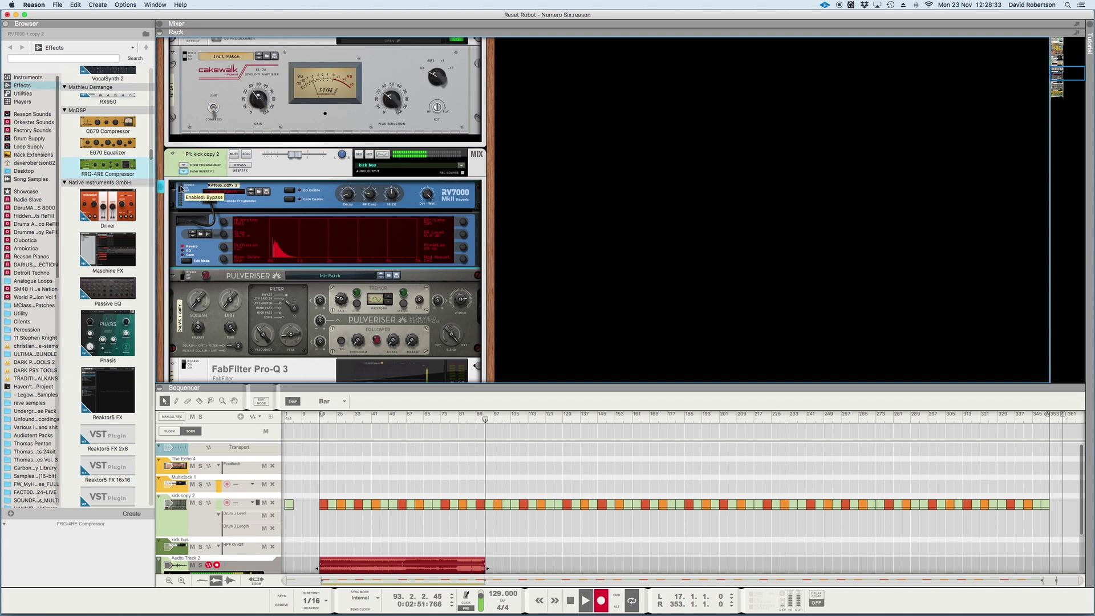
click(182, 188)
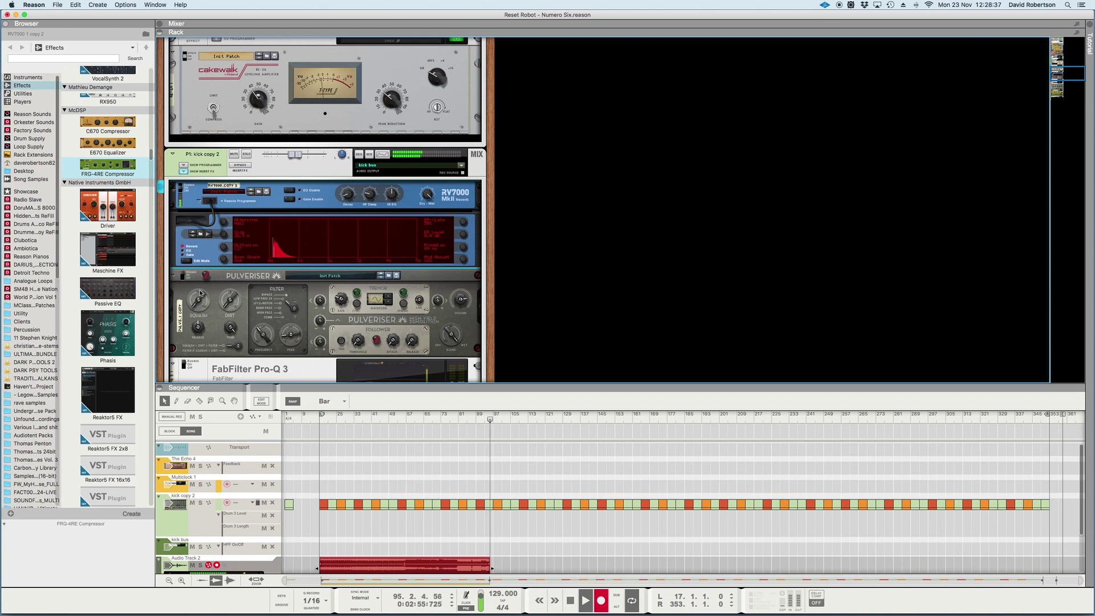
click(184, 275)
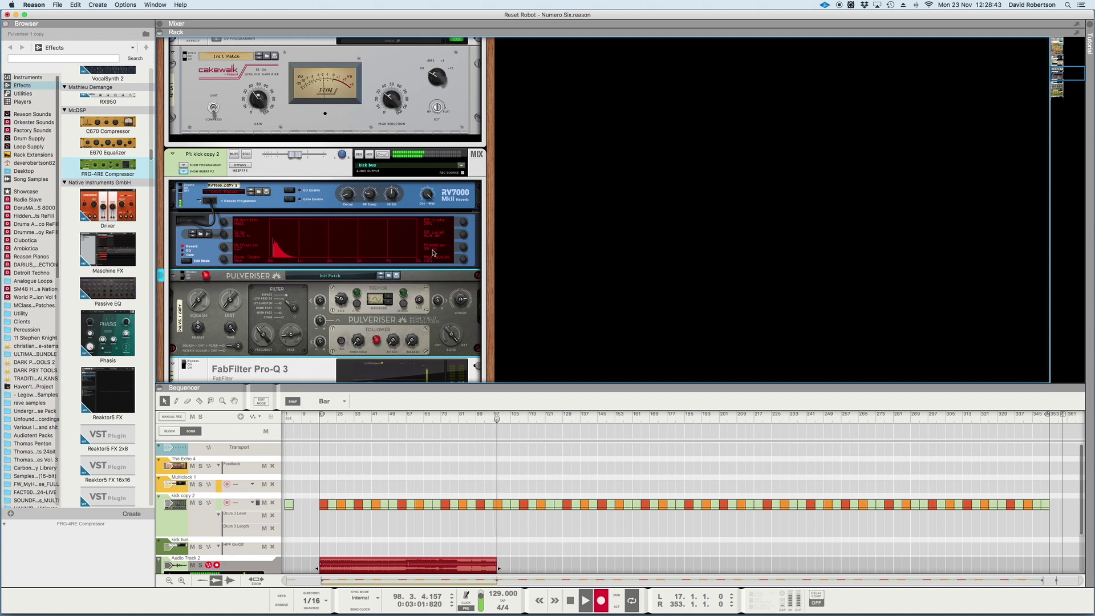
scroll(433, 252, down, 3)
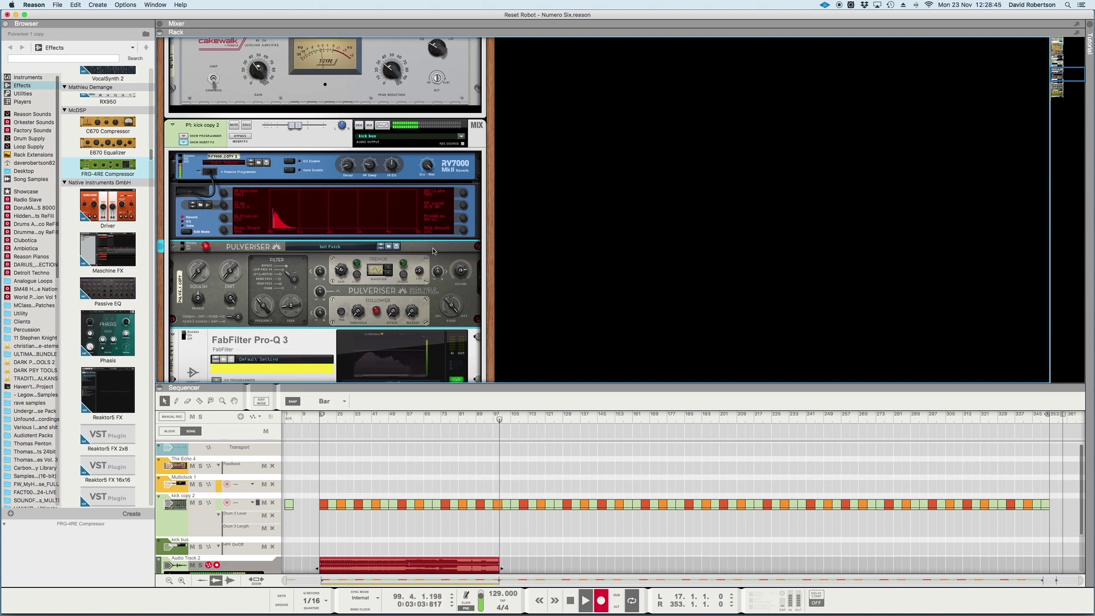
click(298, 125)
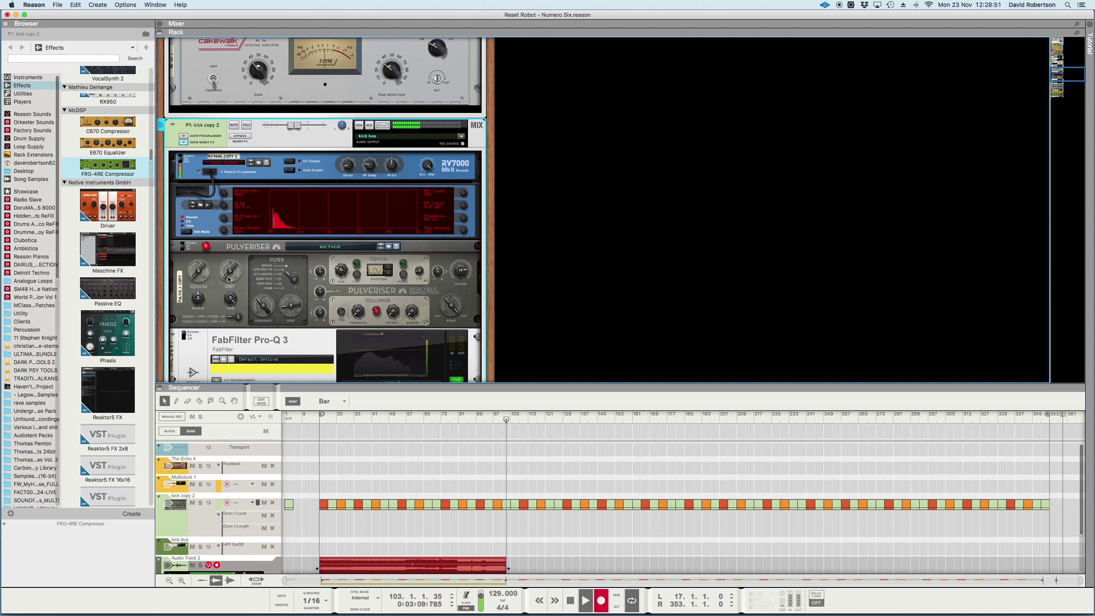
- Switch on the FabFilter Pro-Q 3 insert on the parallel kick channel
scroll(240, 283, down, 1)
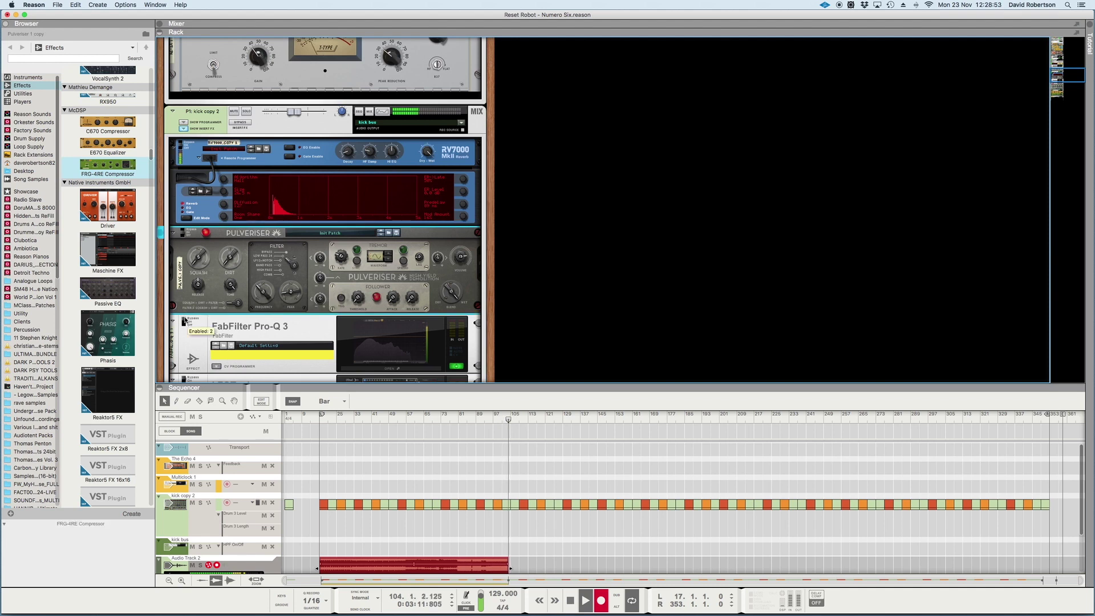
scroll(192, 297, down, 3)
click(186, 285)
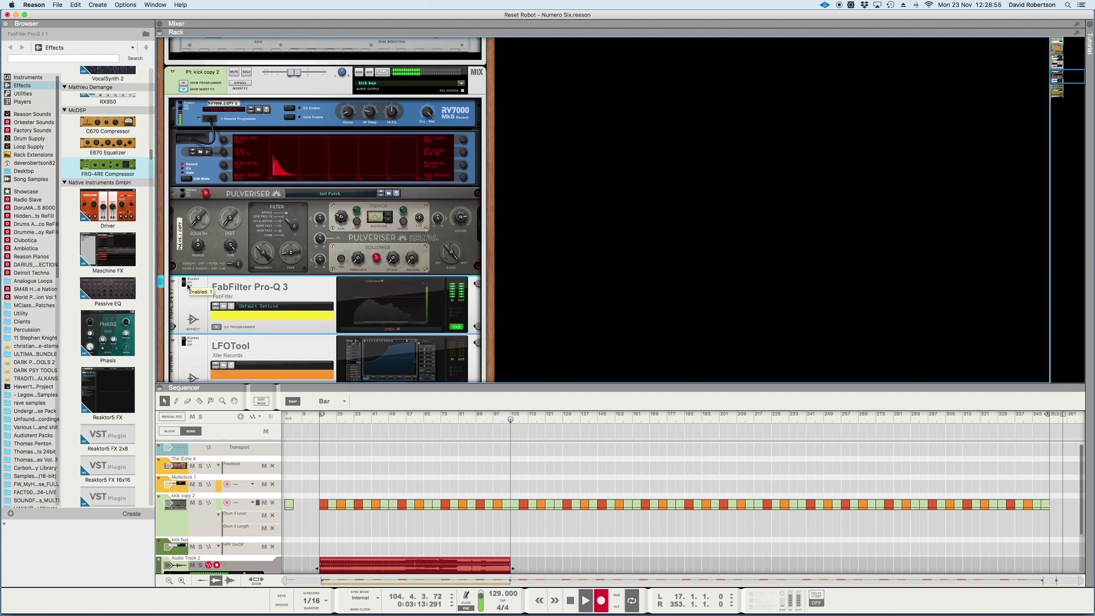
- In the parallel channel's Pro-Q 3, raise the low cut slightly and move the high shelf to about 187 Hz with about 5 dB of cut
click(393, 314)
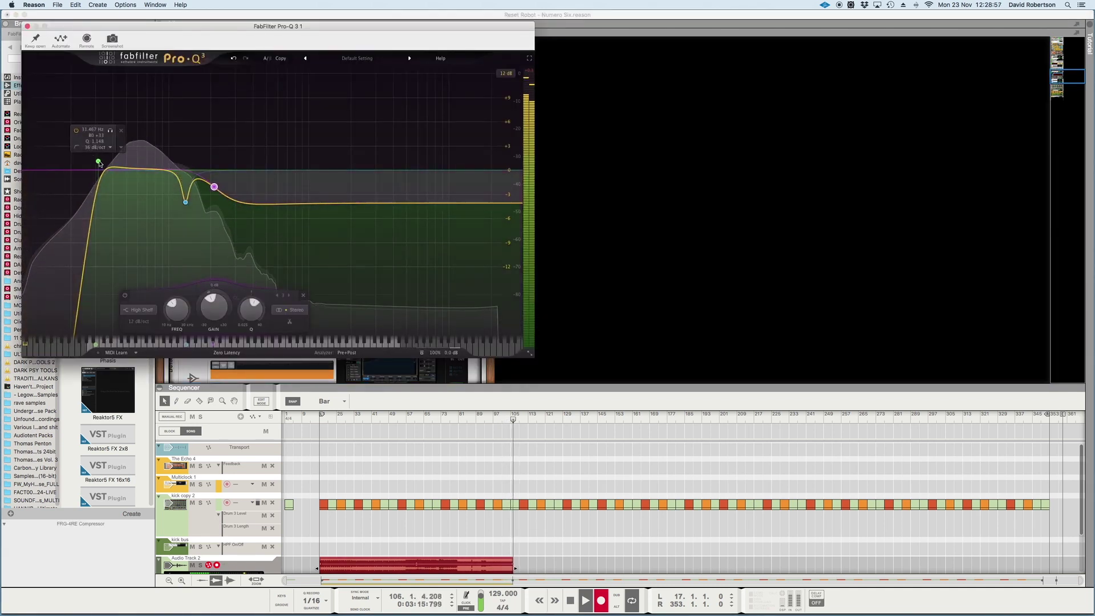
drag(99, 163, 97, 166)
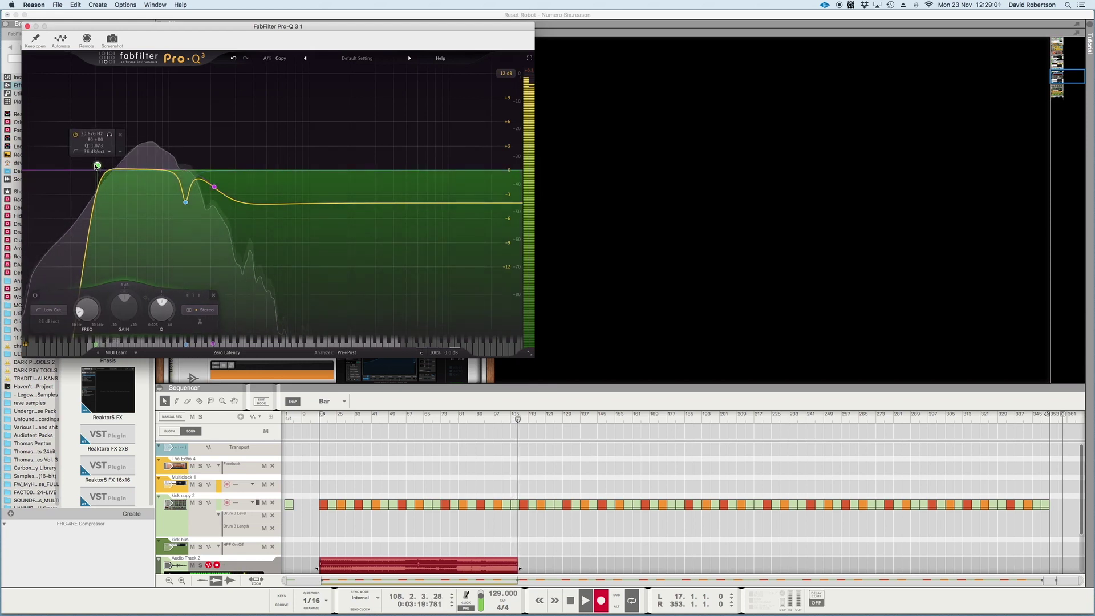
drag(95, 167, 100, 167)
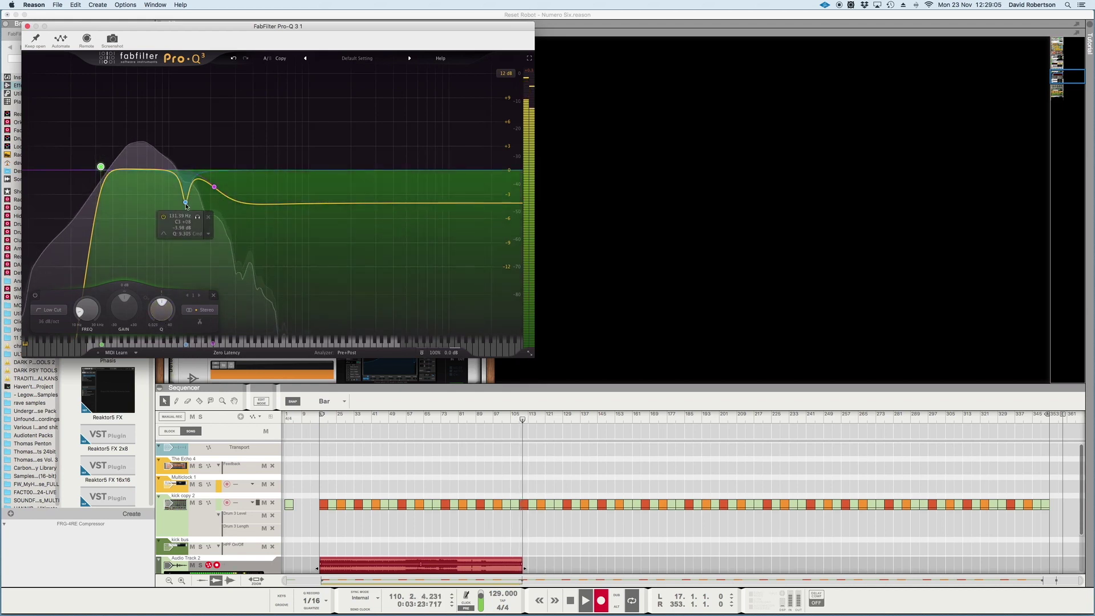
mouse_move(185, 202)
mouse_down()
mouse_move(183, 100)
mouse_move(188, 219)
mouse_move(208, 187)
mouse_move(206, 197)
mouse_up()
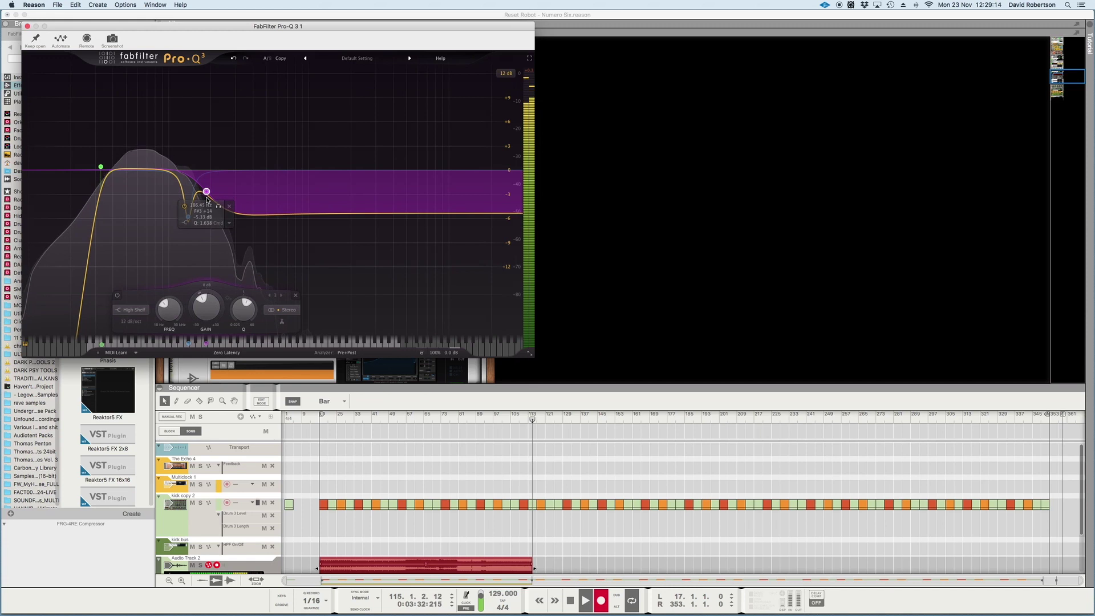
click(27, 27)
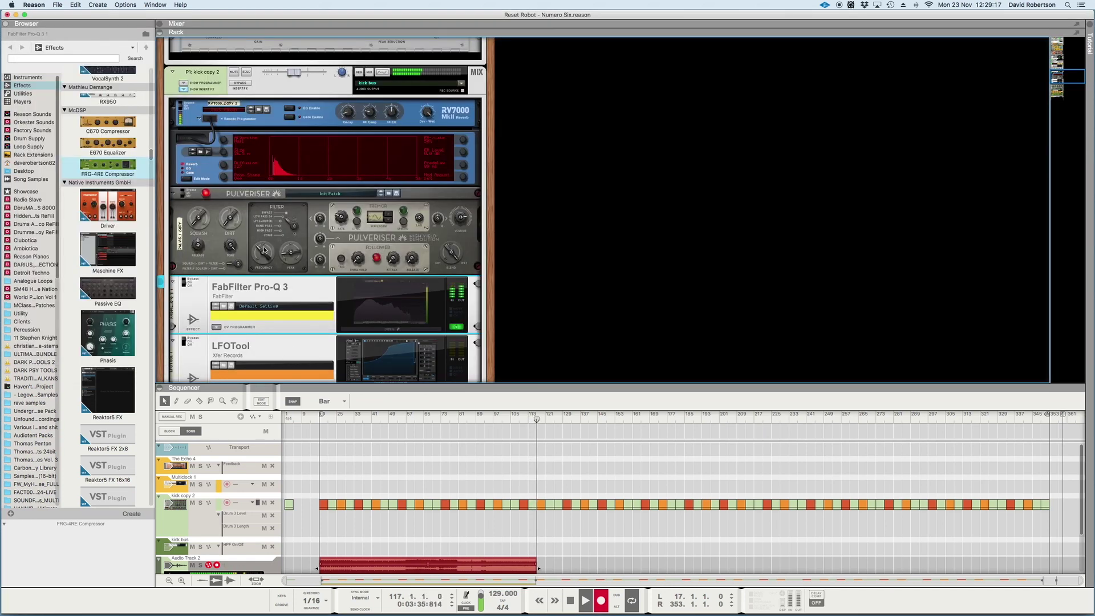
- Switch on the LFOTool insert on the parallel kick channel and review its volume curve
scroll(264, 250, down, 2)
click(187, 298)
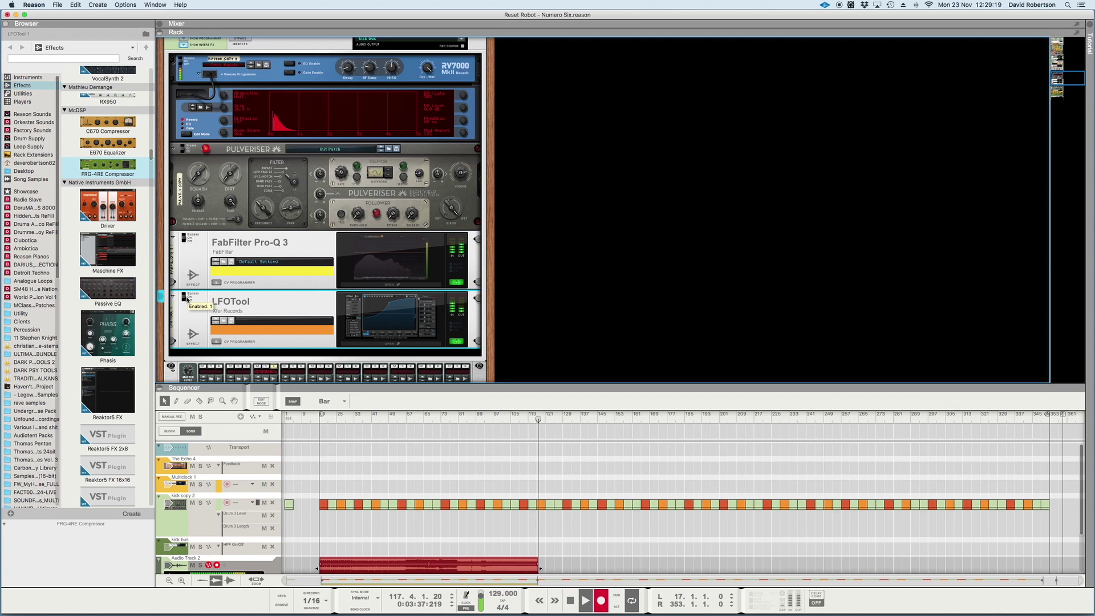
click(388, 334)
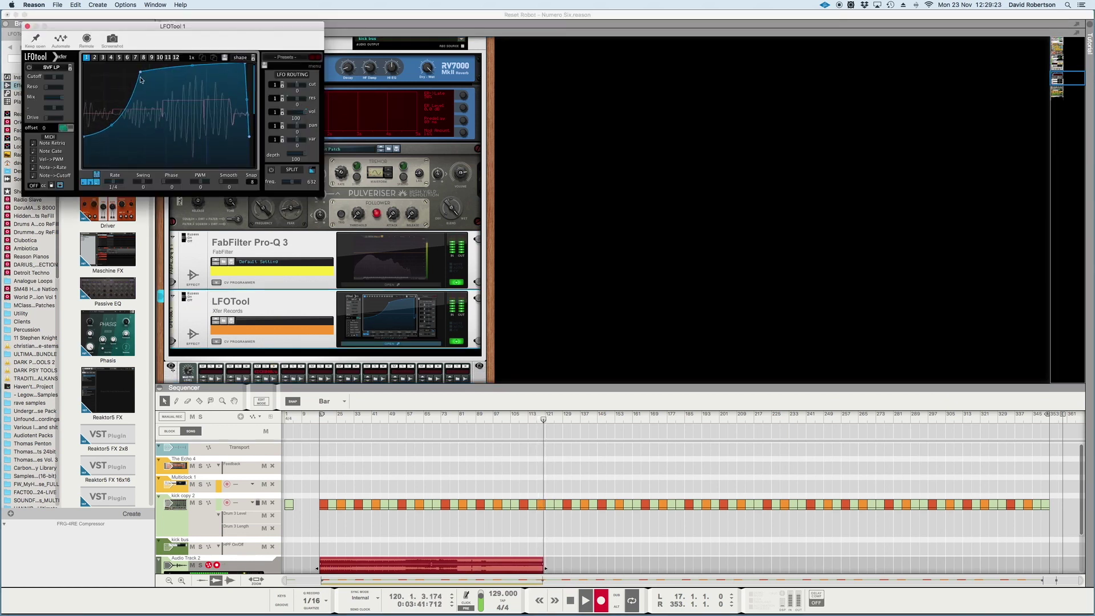
drag(141, 80, 183, 84)
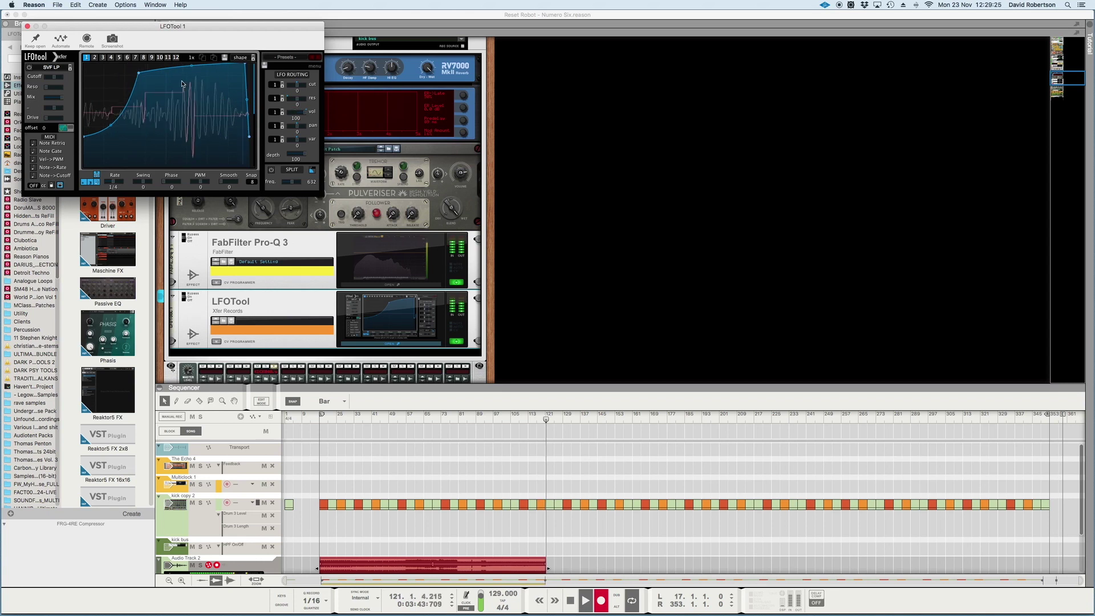
click(28, 26)
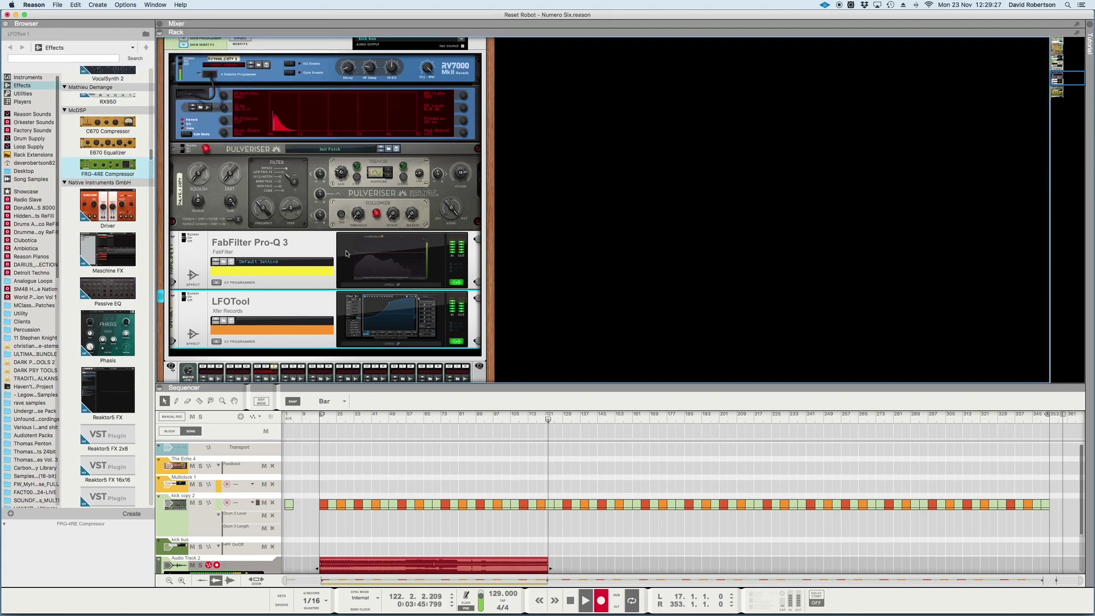
- Locate and select the kick bus channel with its C670 and FRG-4RE compressors
scroll(347, 254, up, 2)
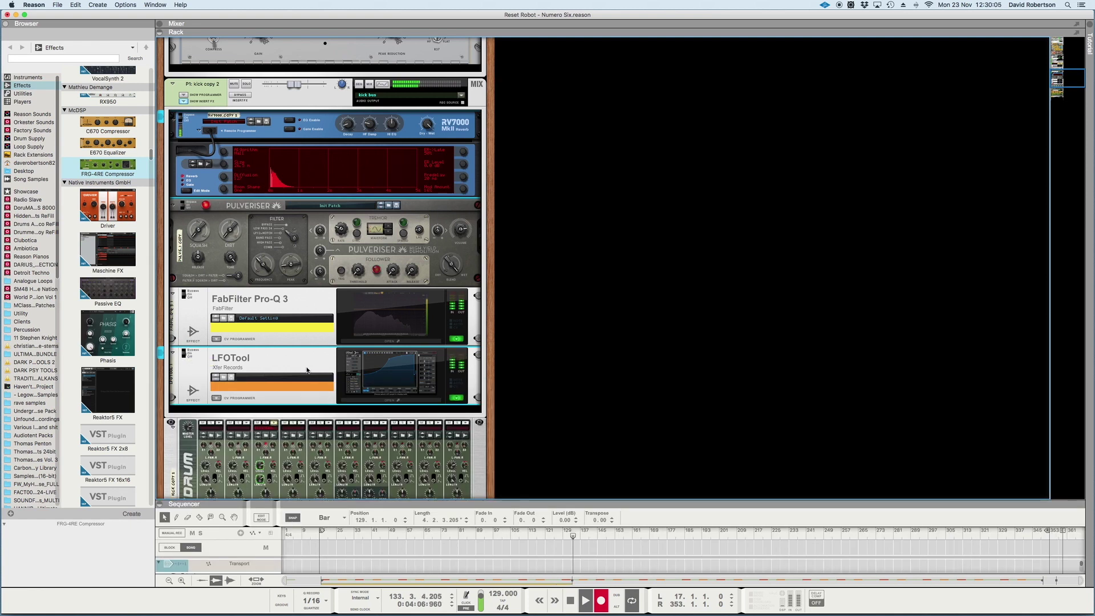
scroll(306, 365, down, 5)
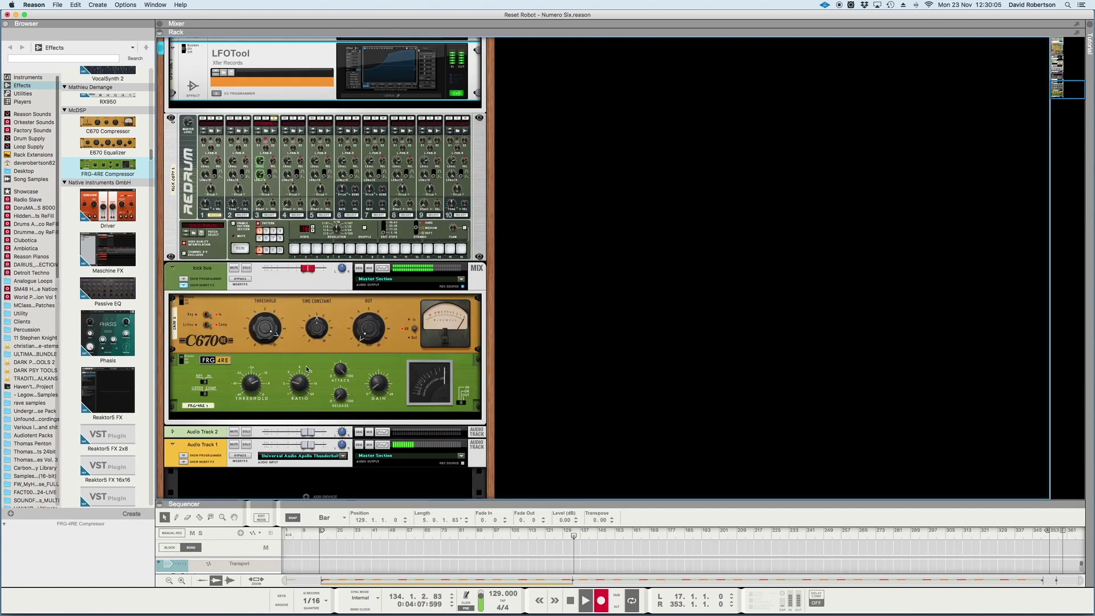
click(258, 278)
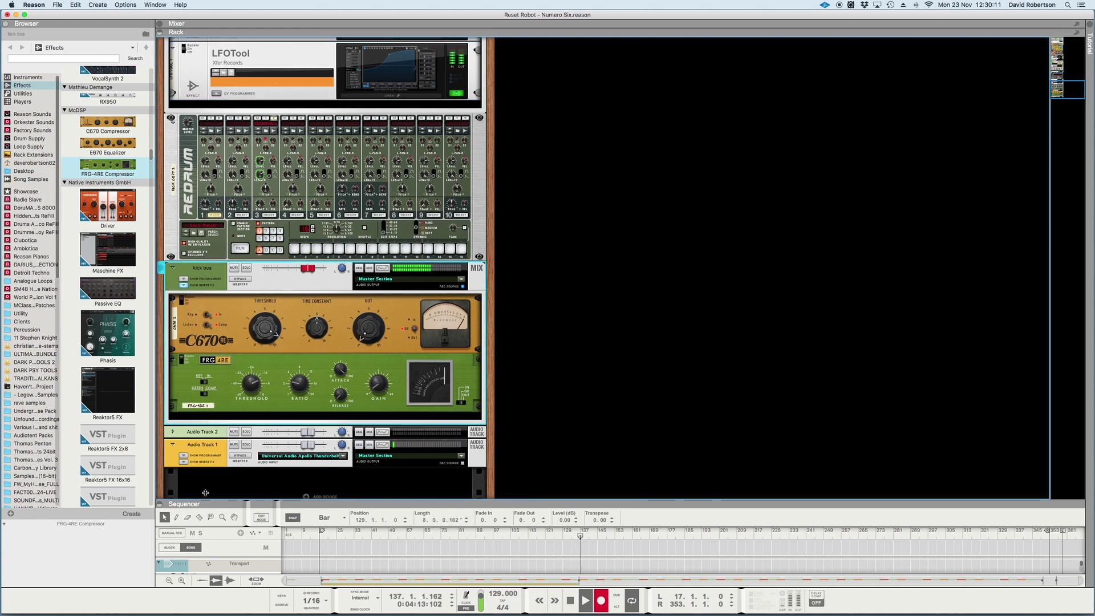
- Enlarge the sequencer over most of the rack so all tracks are shown
drag(206, 503, 214, 83)
click(226, 289)
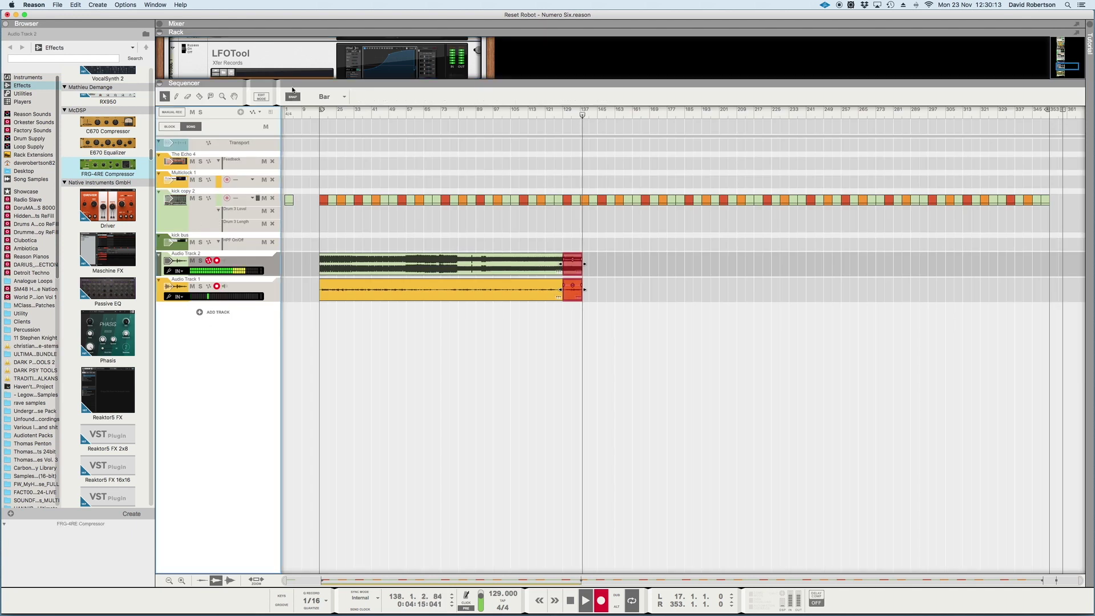
- Bring the rack back into view, delete the C670 compressor from the kick bus inserts and switch on the FRG-4RE compressor
drag(288, 84, 210, 464)
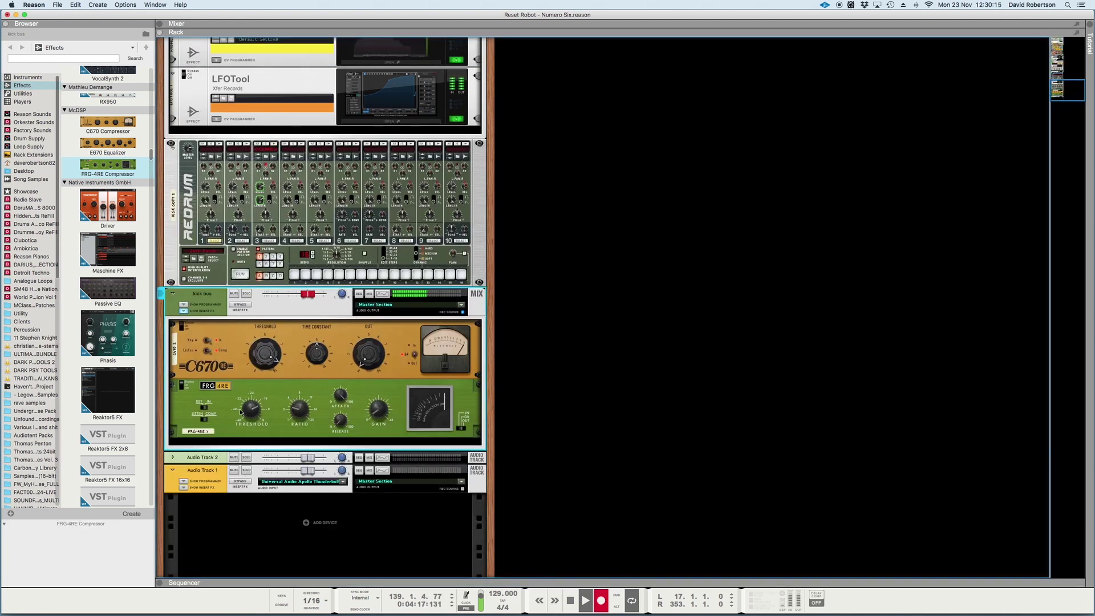
click(206, 335)
key(Delete)
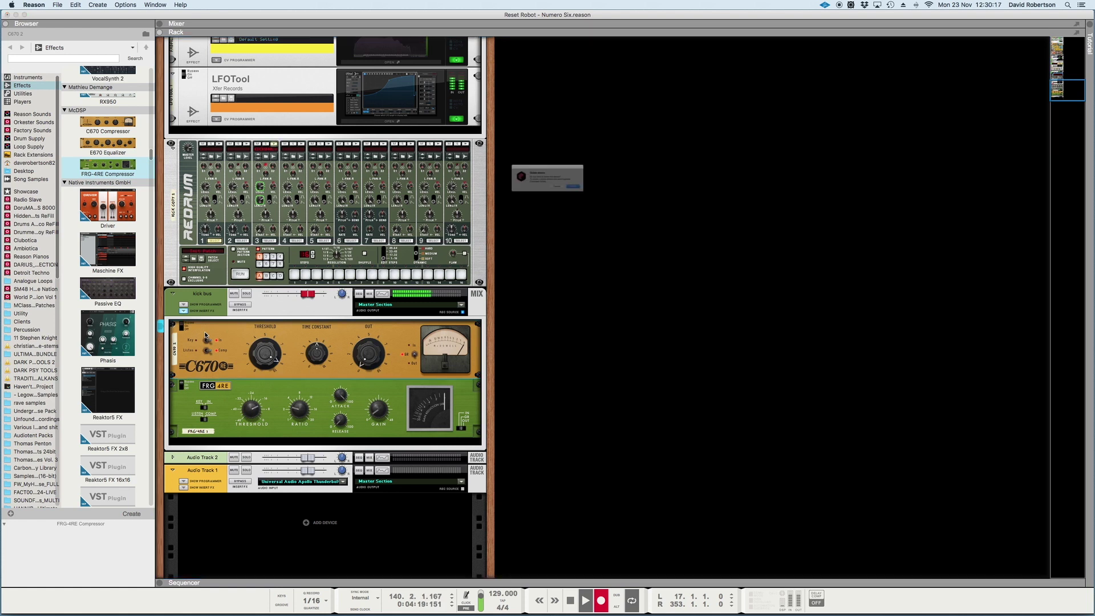
click(182, 387)
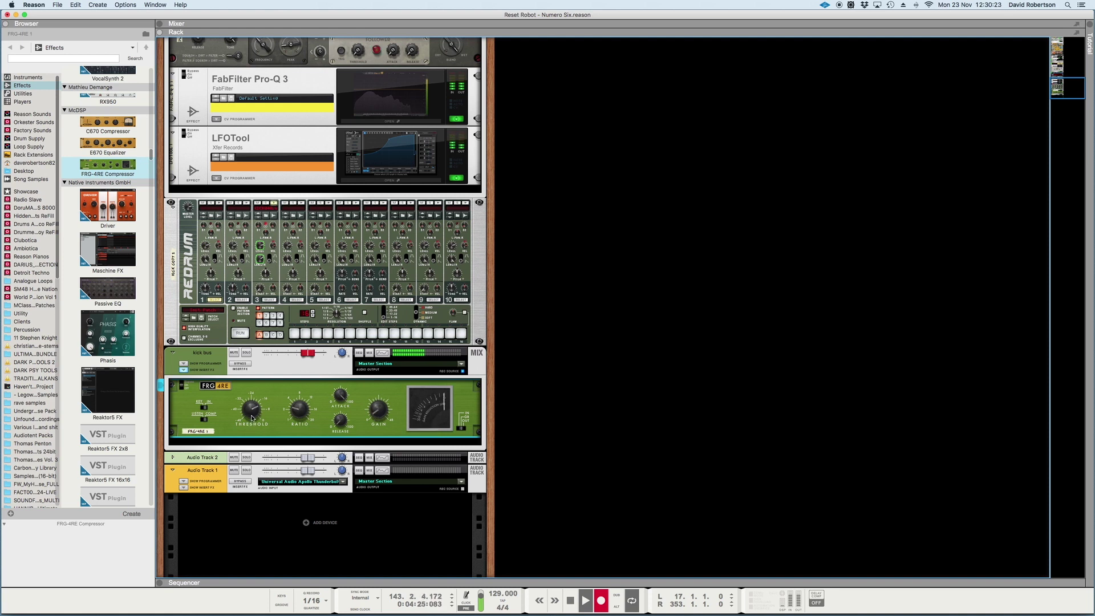
mouse_move(341, 422)
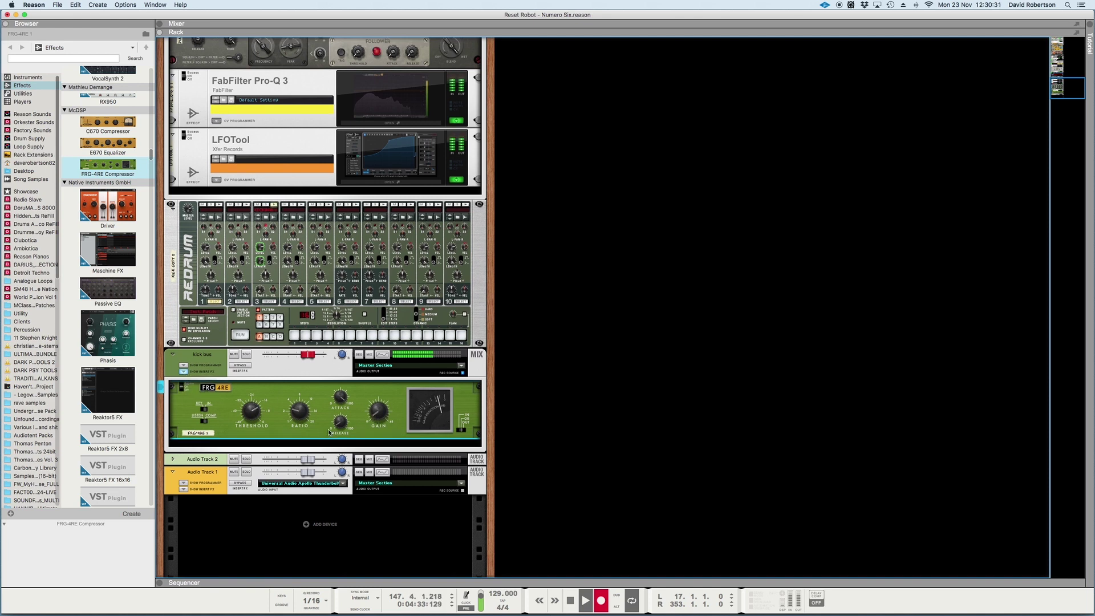
- Compare the kick copy 2 channel with its insert effects bypassed, leaving the inserts active again
scroll(322, 436, up, 3)
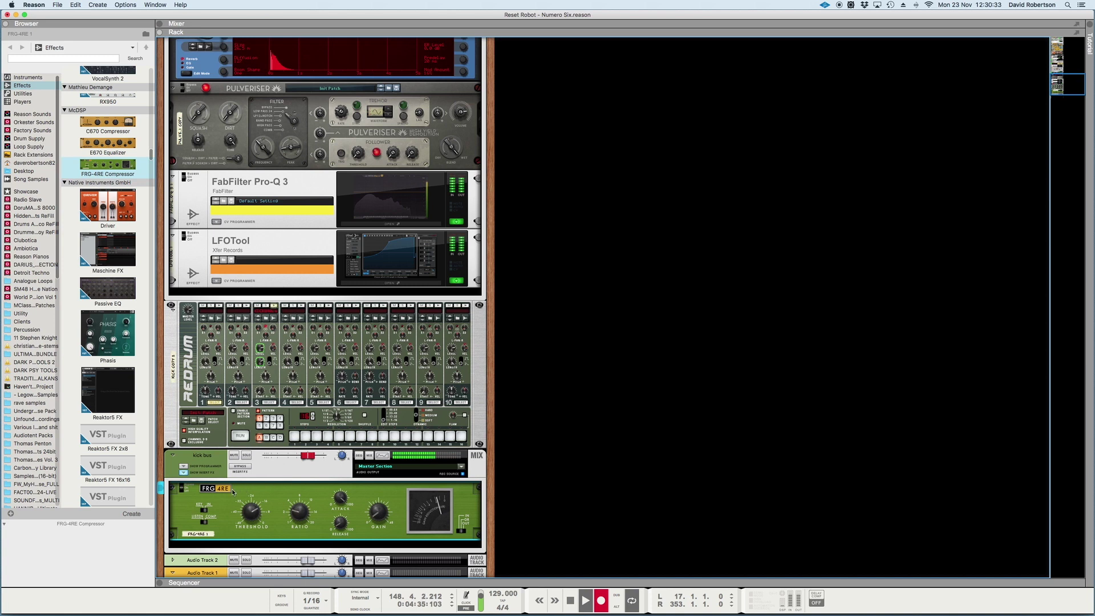
scroll(253, 519, up, 8)
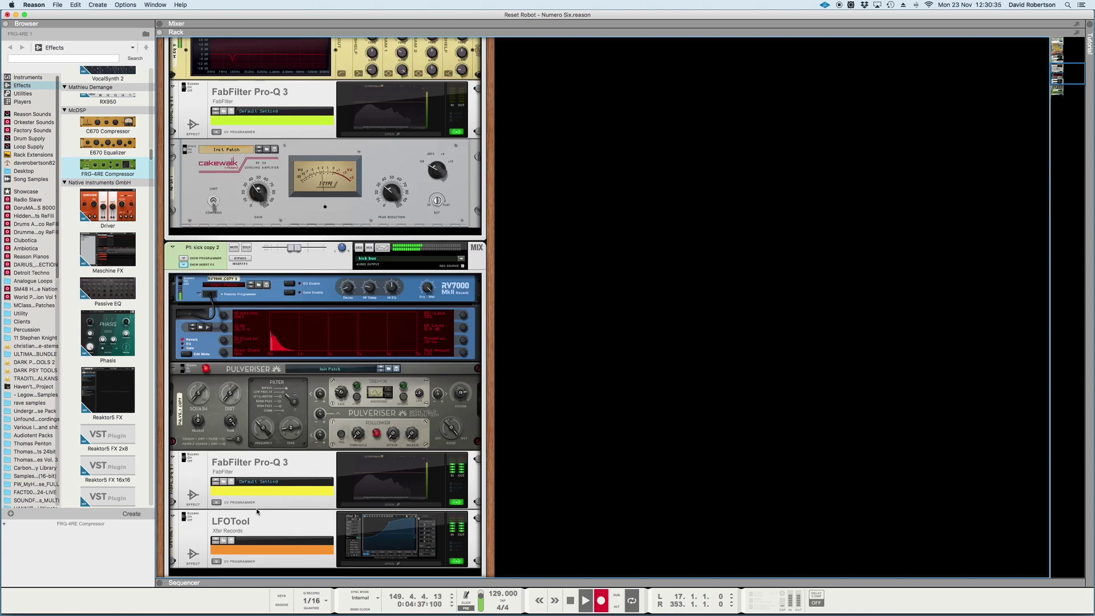
scroll(255, 520, down, 1)
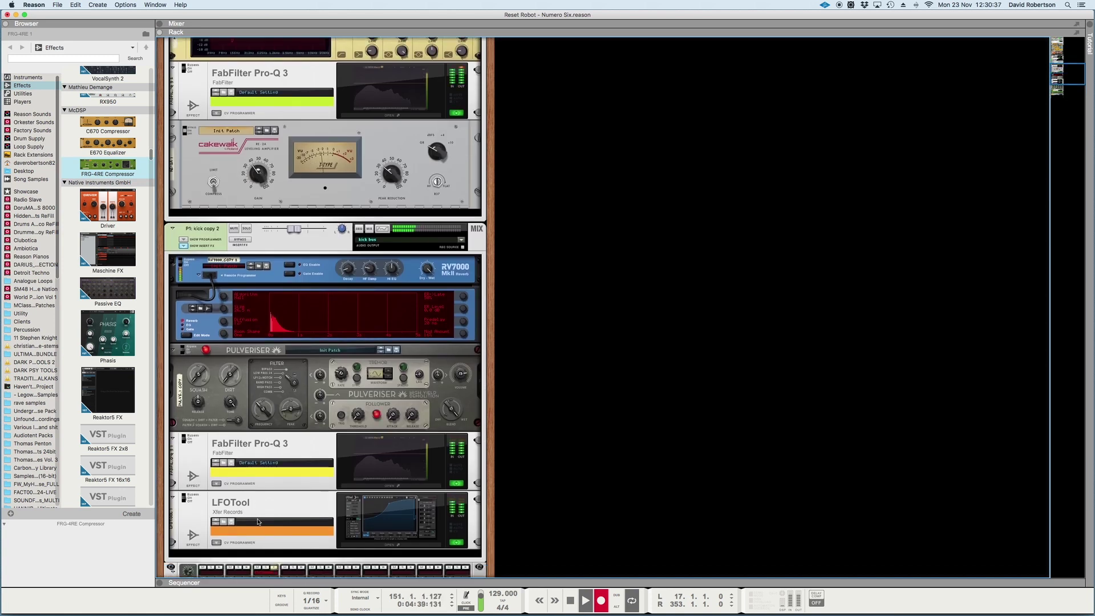
scroll(258, 520, up, 11)
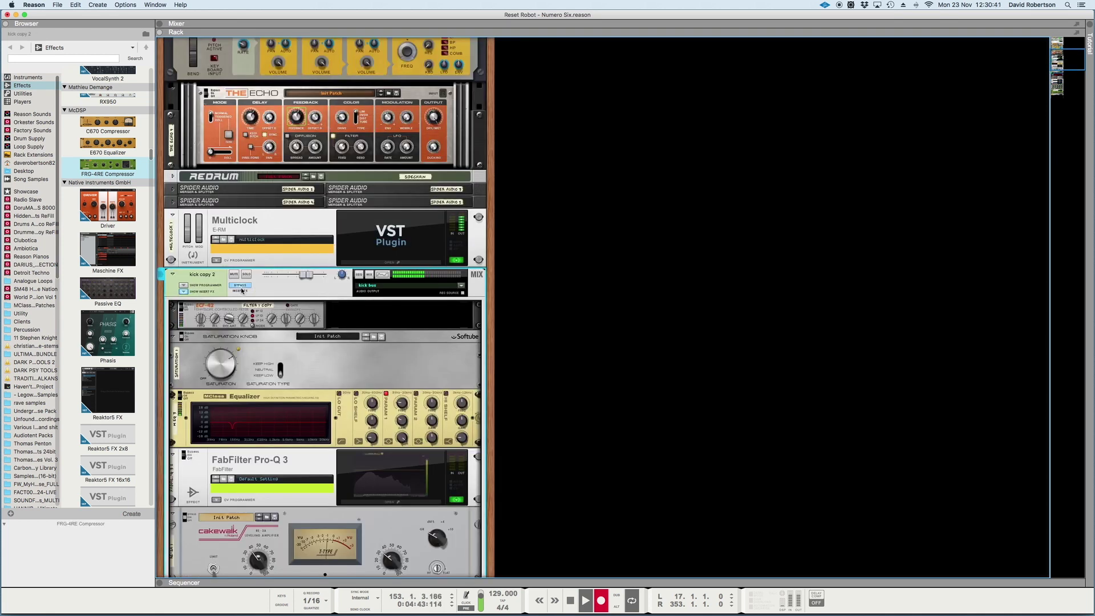
click(243, 287)
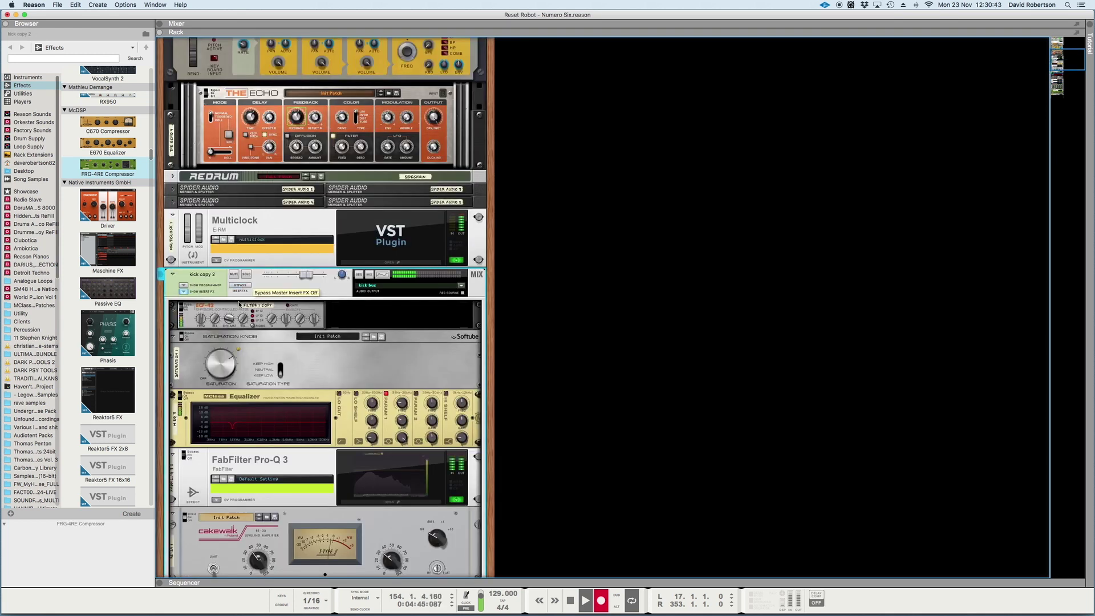
- Select the parallel kick channel in the rack and enlarge the sequencer over the rack to show all tracks
scroll(242, 289, down, 5)
click(235, 322)
scroll(235, 322, down, 6)
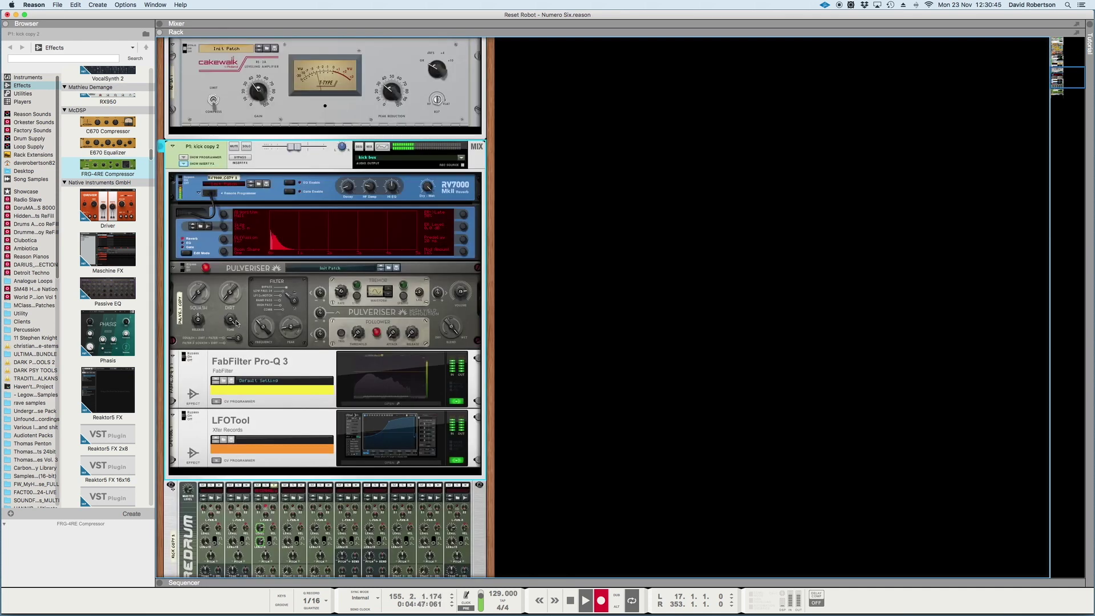
drag(557, 583, 556, 43)
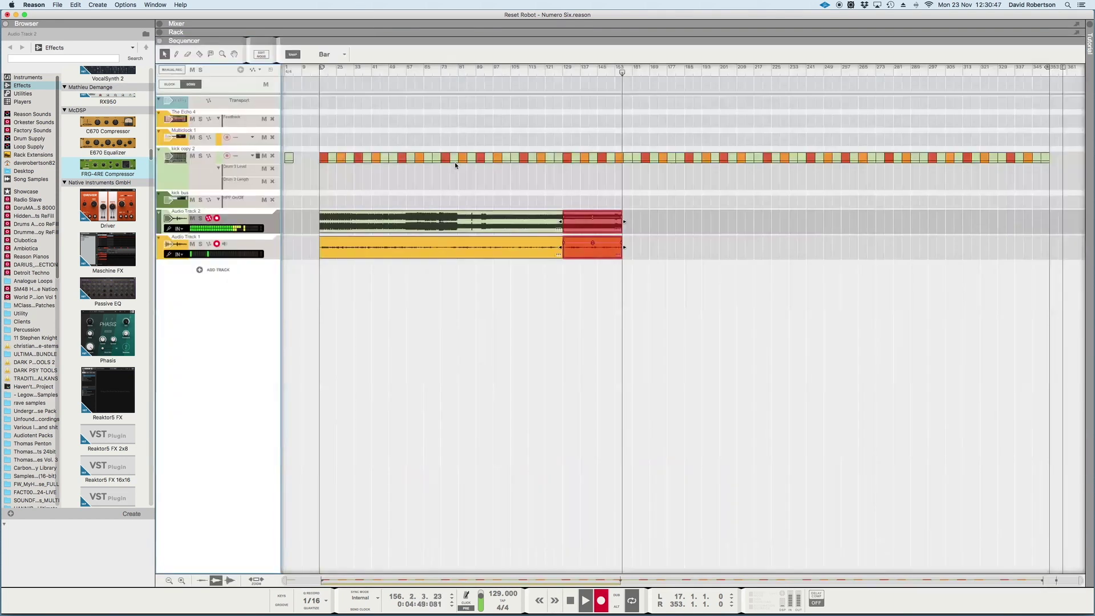